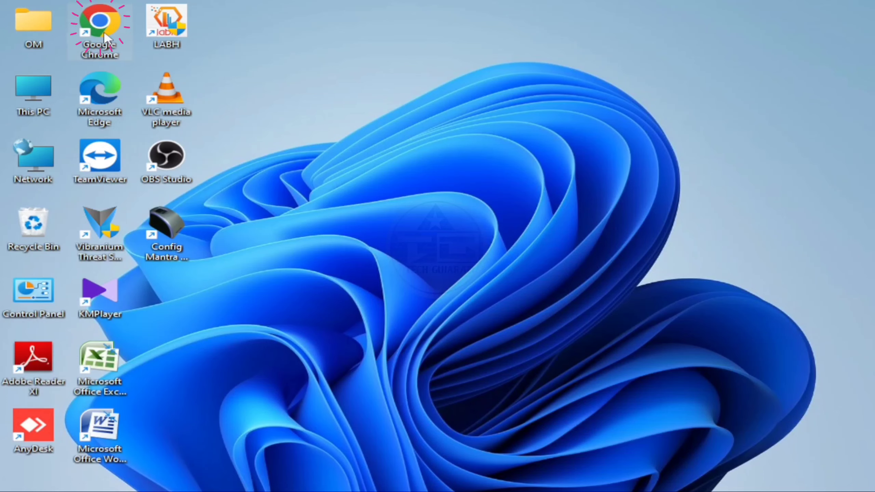
Launch Google Chrome and search Google for 'e filing'.
{"action": "double_click", "coordinate": [99, 27]}
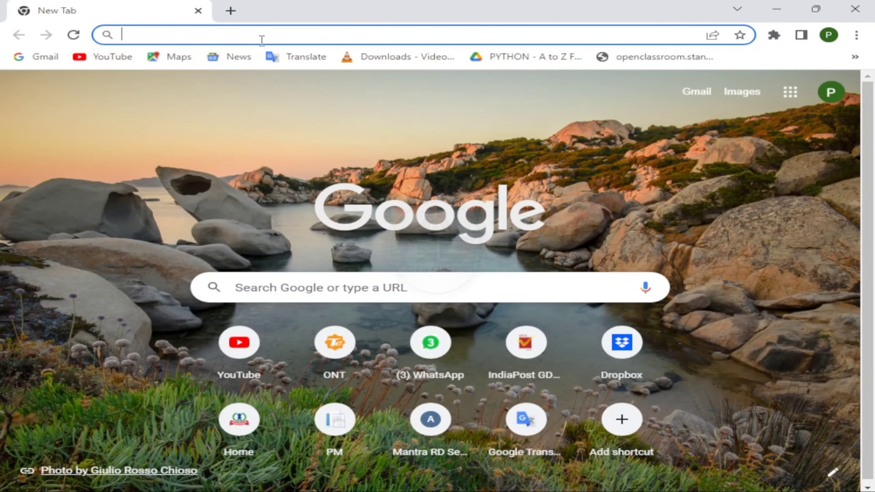
{"action": "type", "text": "E"}
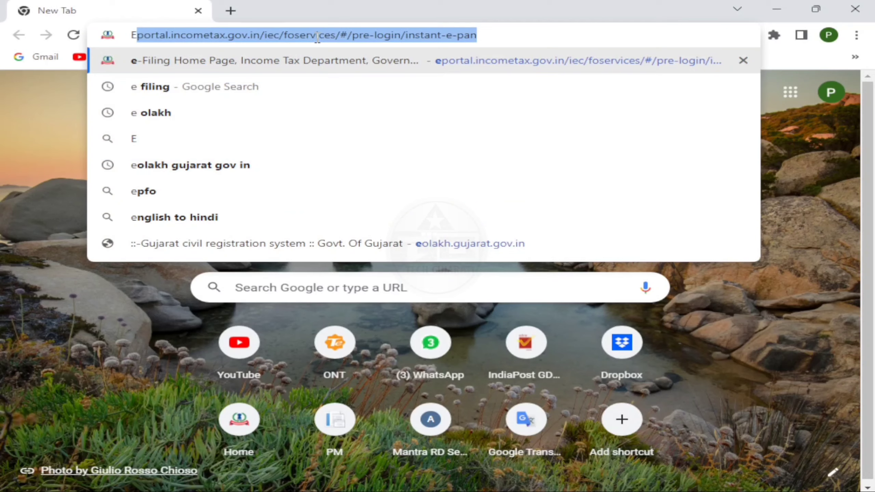
{"action": "type", "text": " FI"}
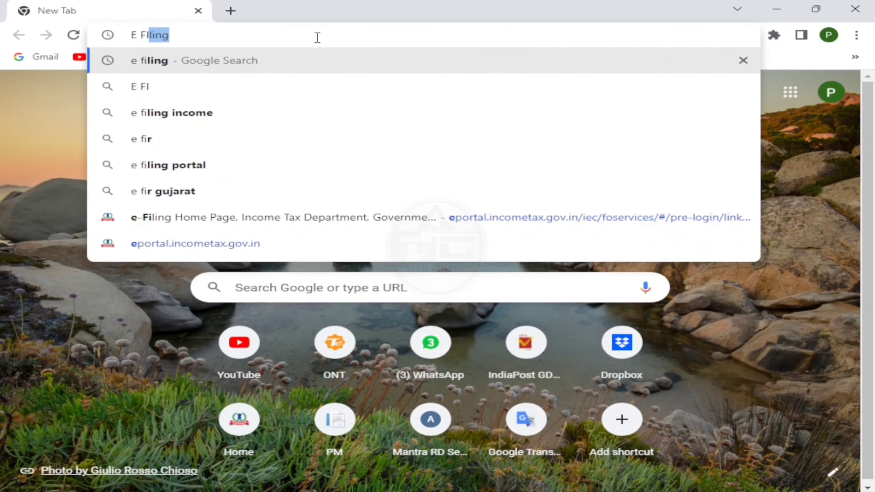
{"action": "key", "text": "Return"}
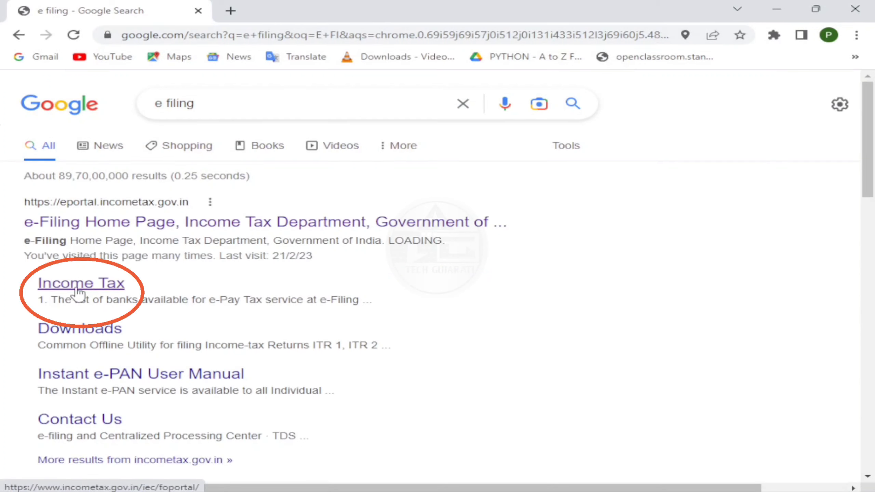
Go to the Income Tax site's Link Aadhaar page and highlight the Rs. 1000 late-fee notice.
{"action": "left_click", "coordinate": [103, 291]}
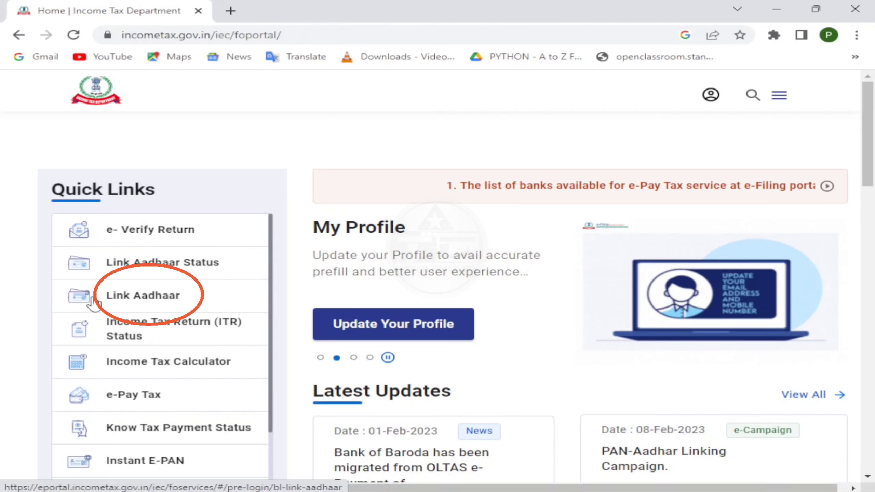
{"action": "left_click", "coordinate": [127, 298]}
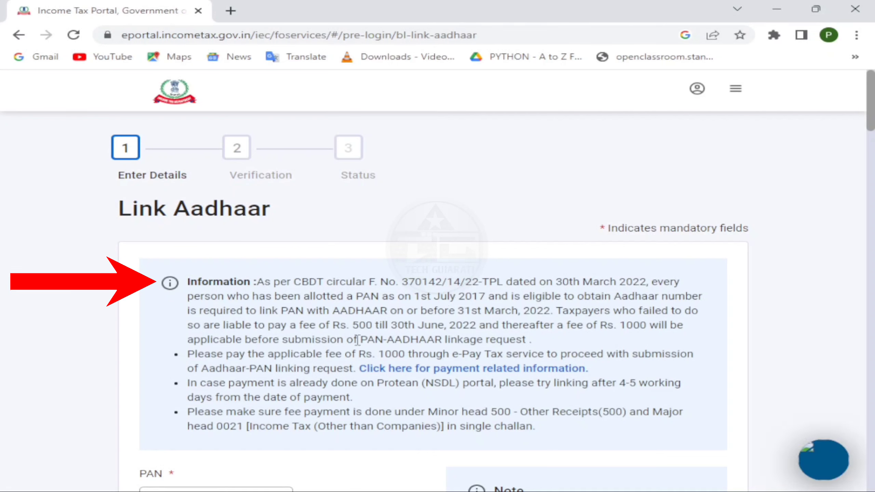
{"action": "left_click_drag", "start_coordinate": [615, 325], "coordinate": [704, 336]}
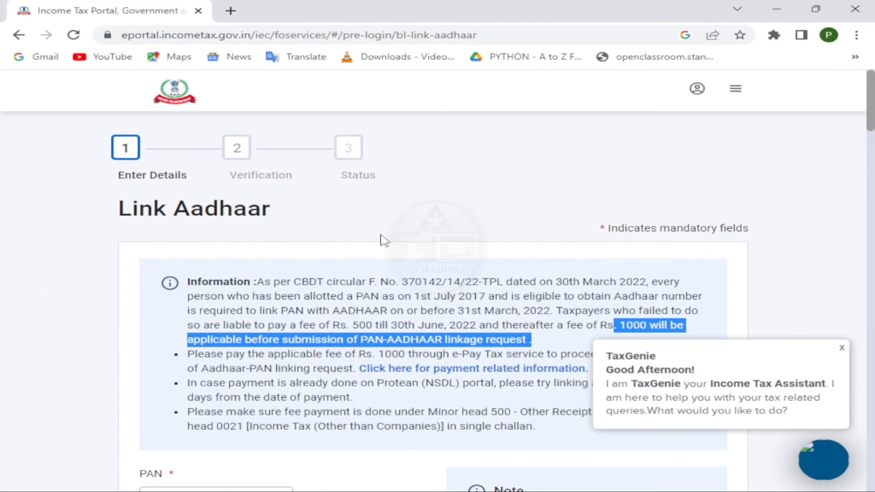
{"action": "scroll", "coordinate": [421, 247], "scroll_direction": "down", "scroll_amount": 8}
Enter the PAN and Aadhaar number and validate them, which shows no fee payment found.
{"action": "left_click", "coordinate": [220, 222]}
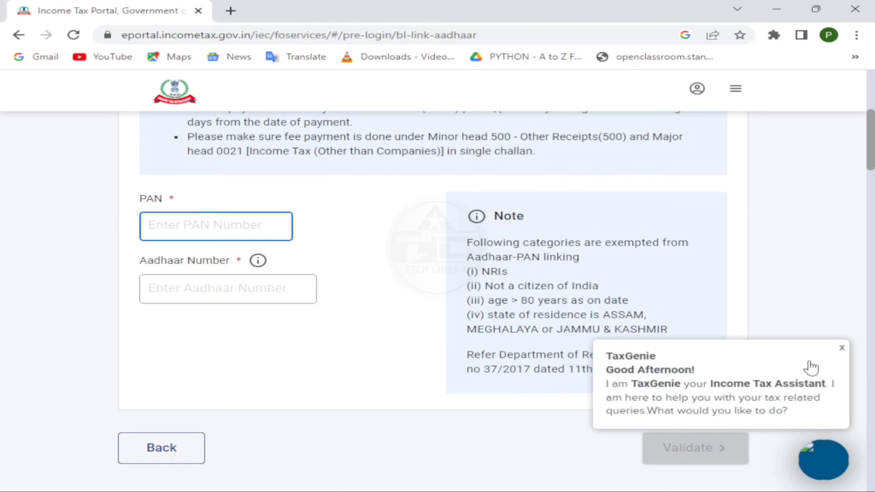
{"action": "left_click", "coordinate": [841, 348]}
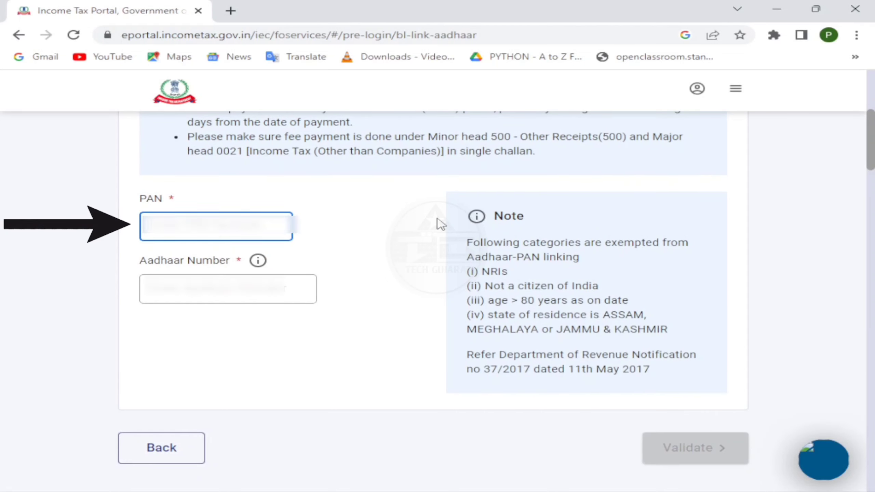
{"action": "type", "text": "AB"}
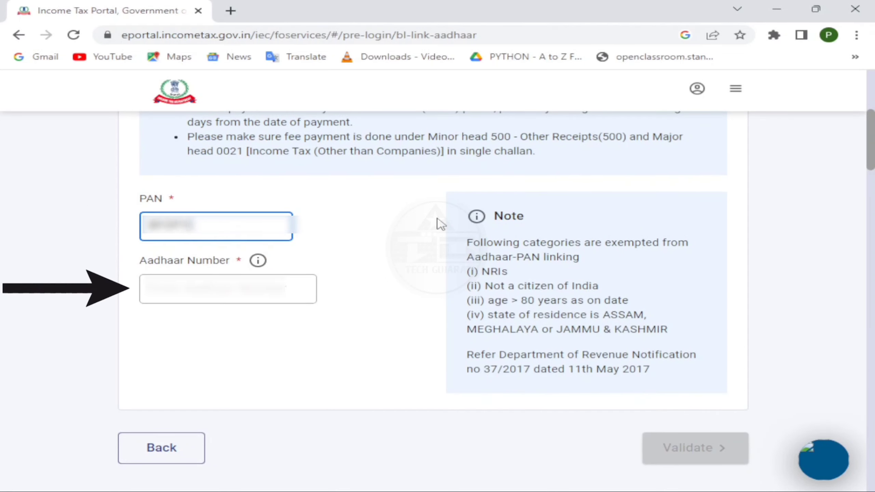
{"action": "type", "text": "1234"}
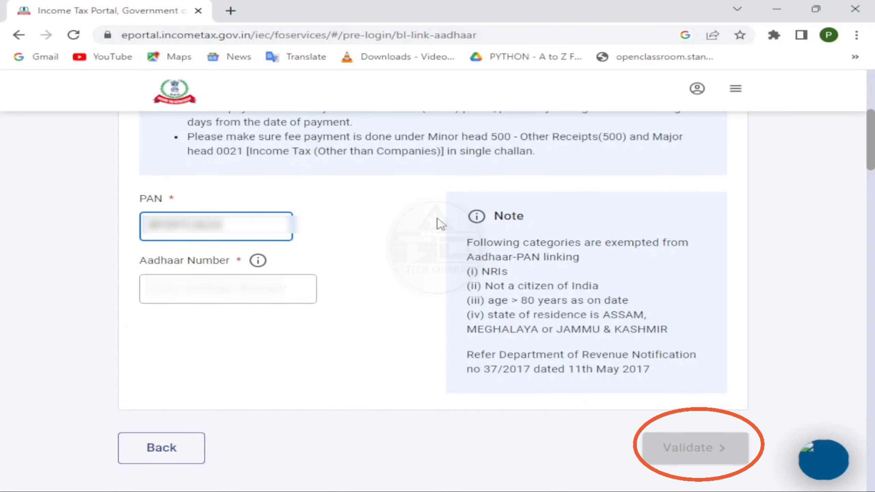
{"action": "type", "text": "F"}
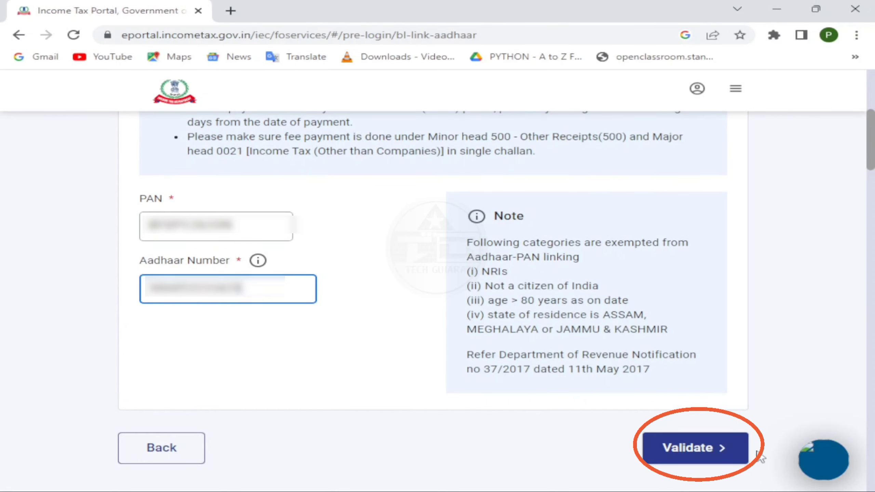
{"action": "left_click", "coordinate": [676, 463]}
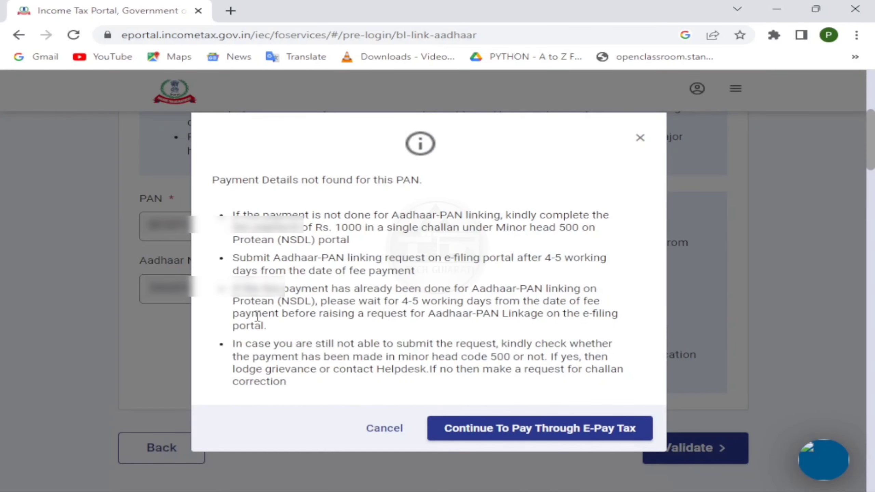
{"action": "left_click_drag", "start_coordinate": [205, 178], "coordinate": [469, 188]}
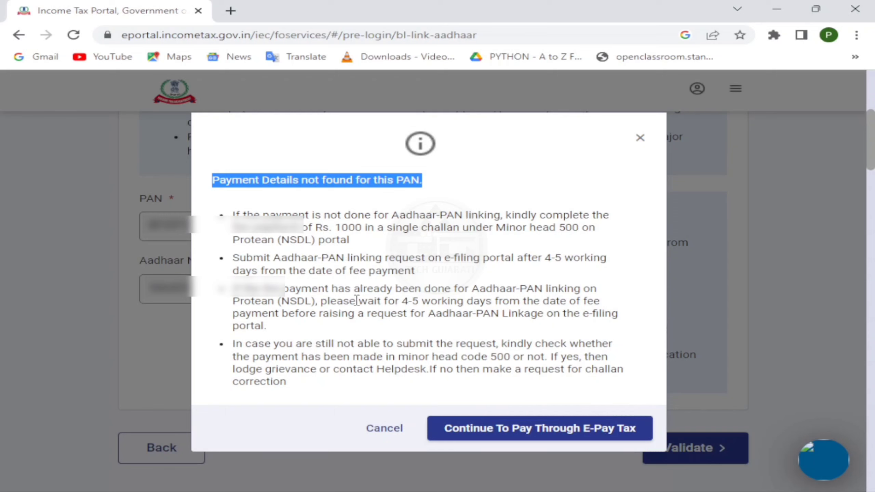
{"action": "left_click_drag", "start_coordinate": [322, 302], "coordinate": [615, 327]}
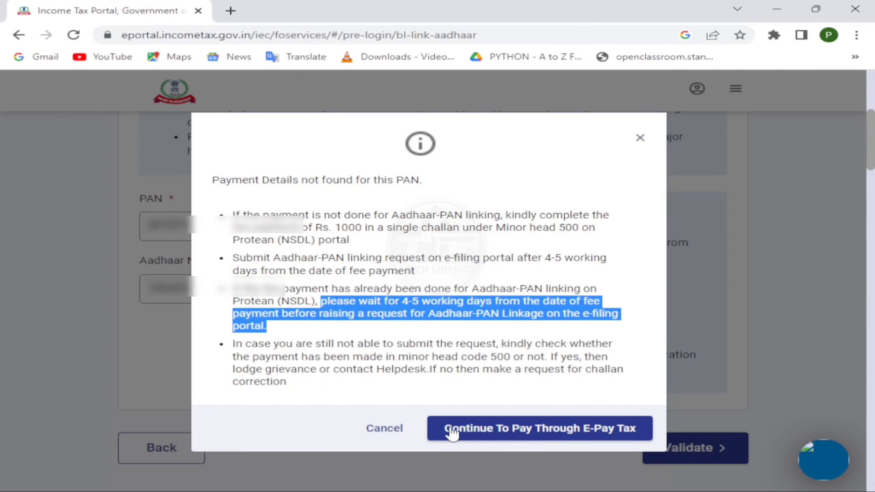
Continue to e-Pay Tax and submit the PAN and mobile number to request an OTP.
{"action": "left_click", "coordinate": [518, 438]}
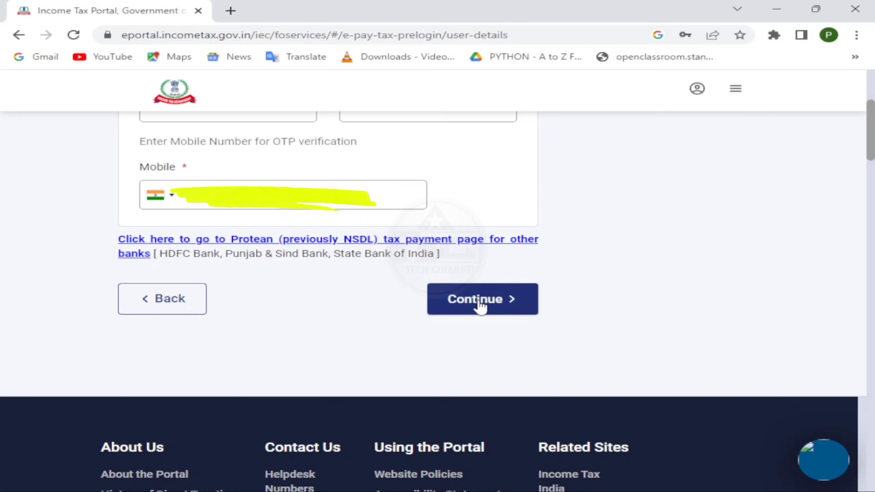
{"action": "left_click", "coordinate": [496, 308]}
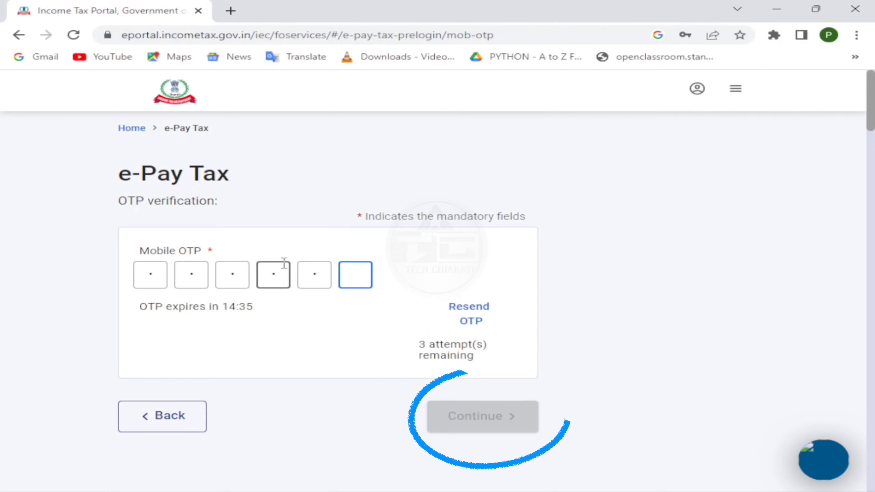
Enter the six-digit mobile OTP, confirm it, and proceed to a new payment.
{"action": "type", "text": "1"}
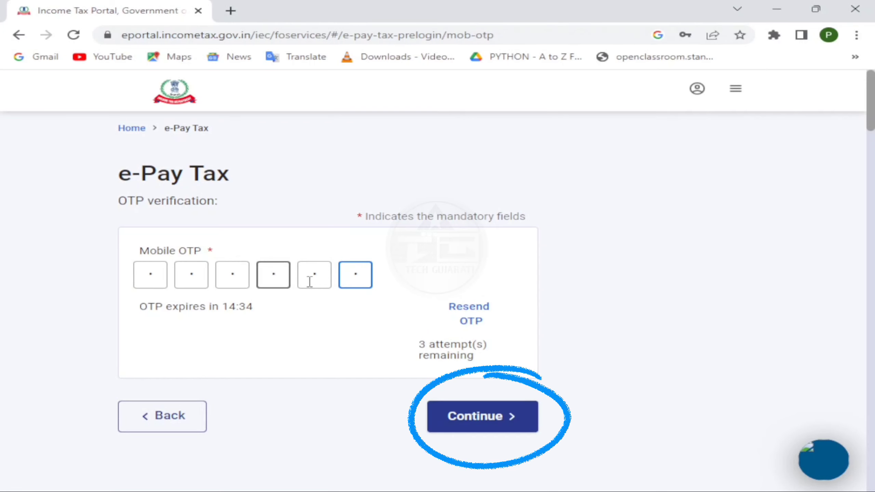
{"action": "left_click", "coordinate": [476, 420]}
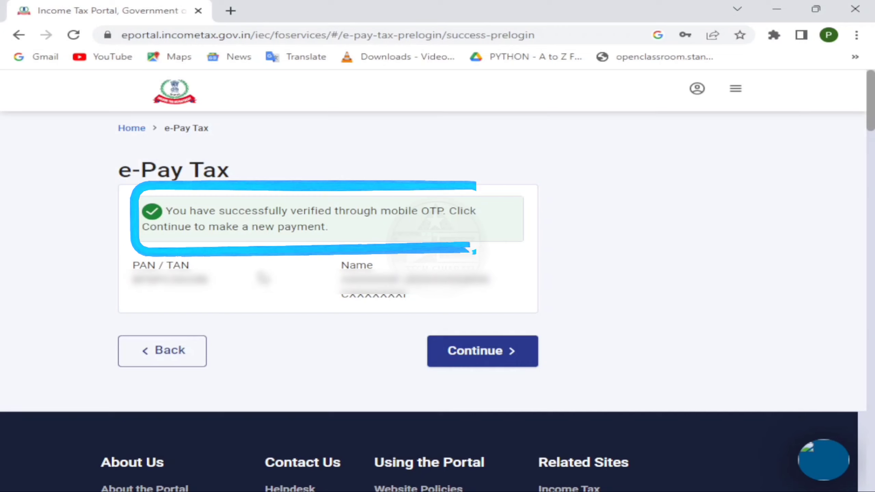
{"action": "left_click", "coordinate": [494, 361]}
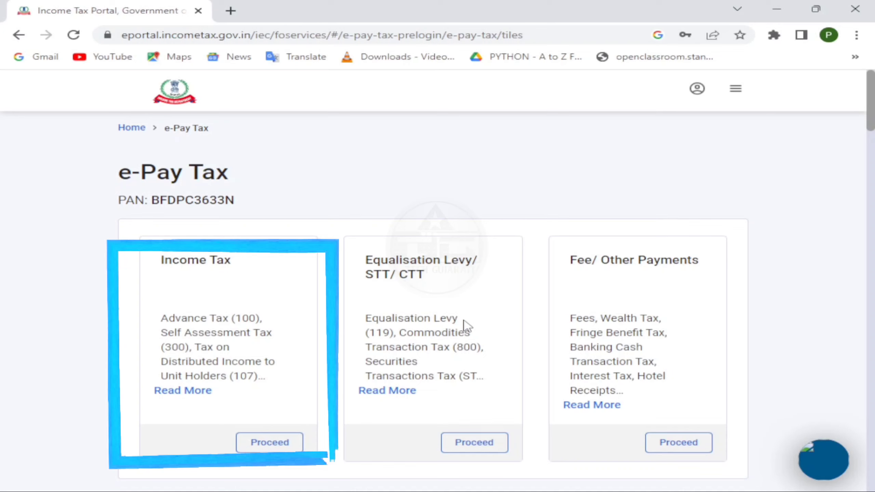
Start an Income Tax payment for the chosen assessment year with type Other Receipts (500).
{"action": "left_click", "coordinate": [269, 442]}
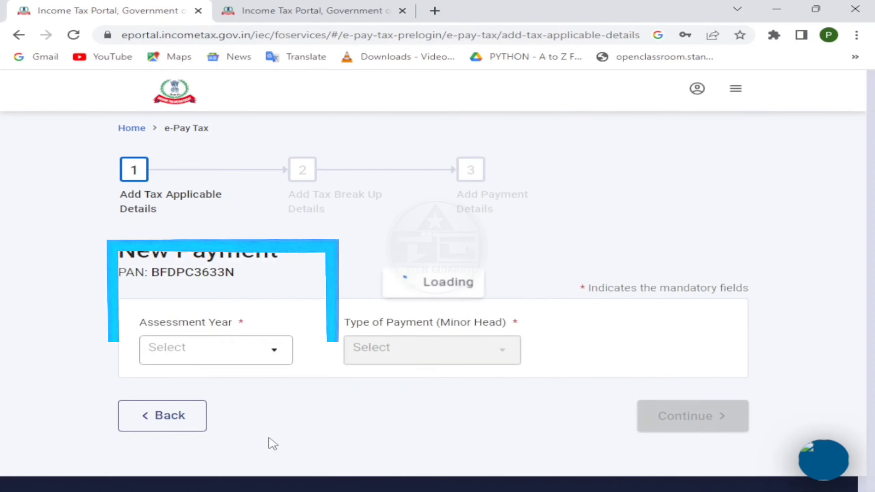
{"action": "left_click", "coordinate": [248, 350]}
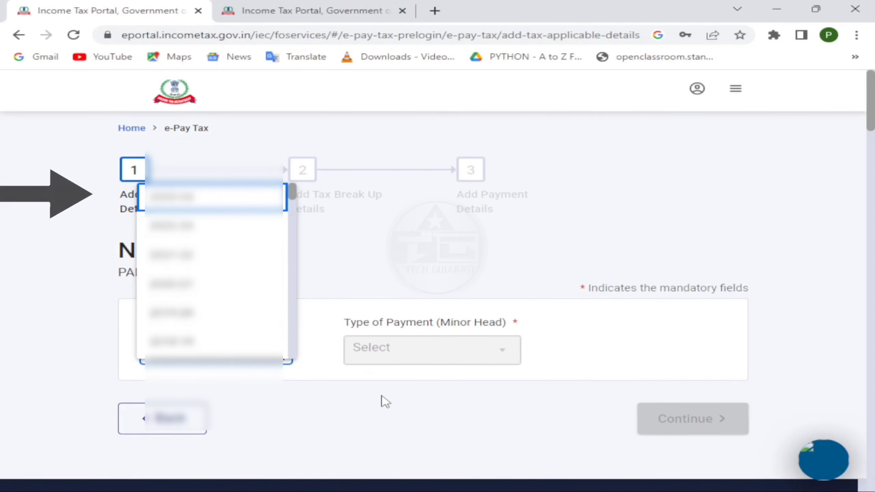
{"action": "left_click", "coordinate": [414, 358]}
{"action": "left_click", "coordinate": [229, 350]}
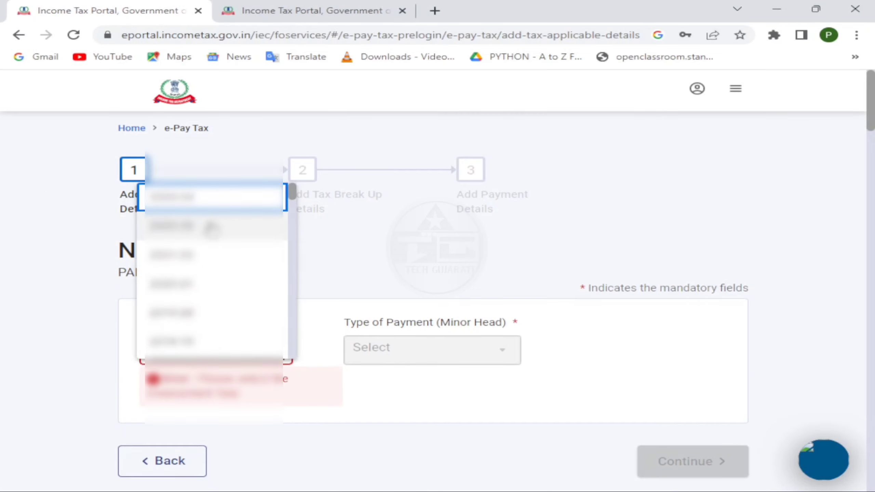
{"action": "left_click", "coordinate": [210, 227]}
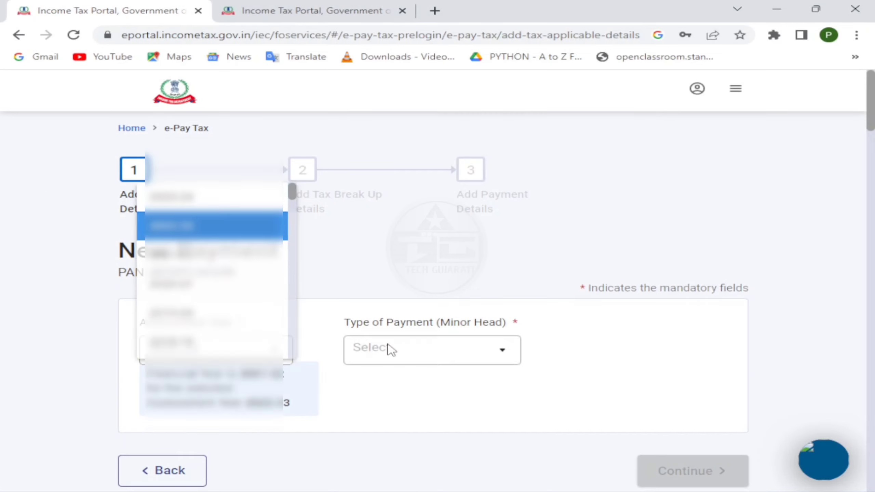
{"action": "left_click", "coordinate": [423, 351]}
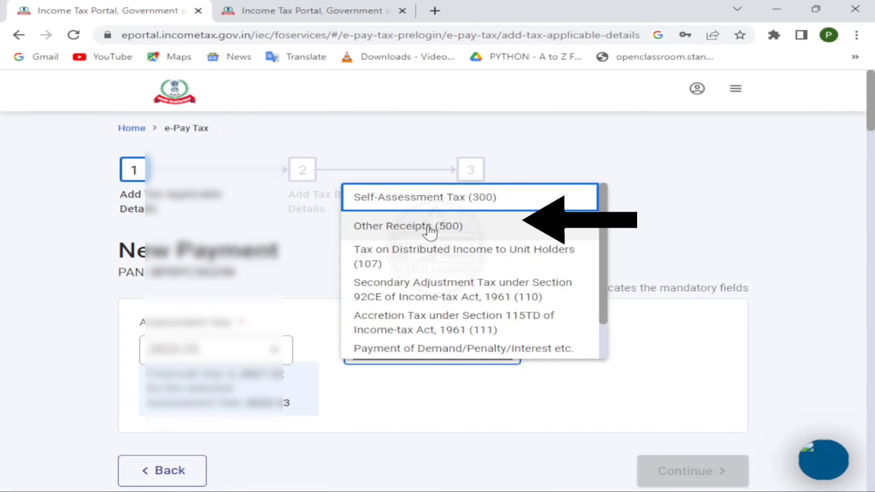
{"action": "left_click", "coordinate": [444, 234]}
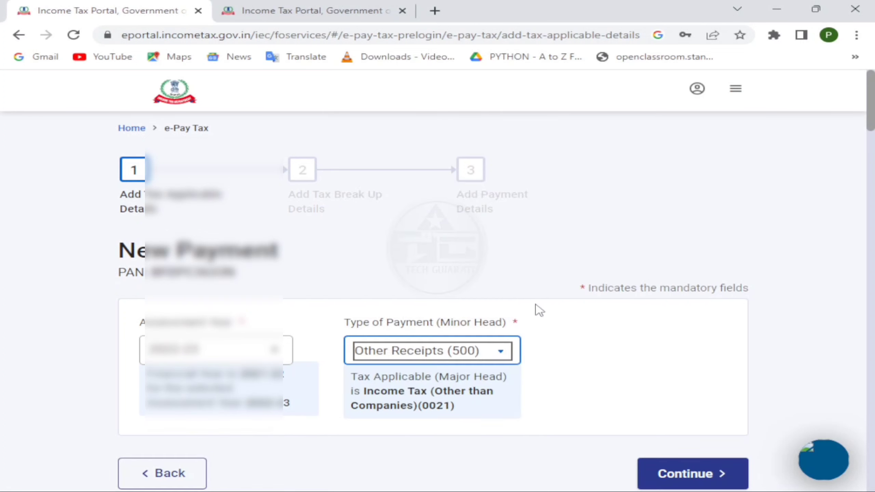
{"action": "scroll", "coordinate": [585, 347], "scroll_direction": "down", "scroll_amount": 2}
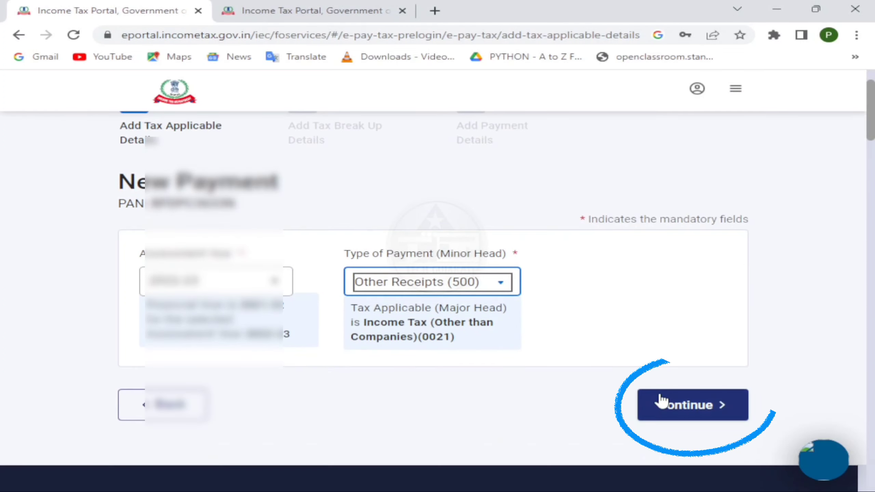
{"action": "left_click", "coordinate": [663, 401]}
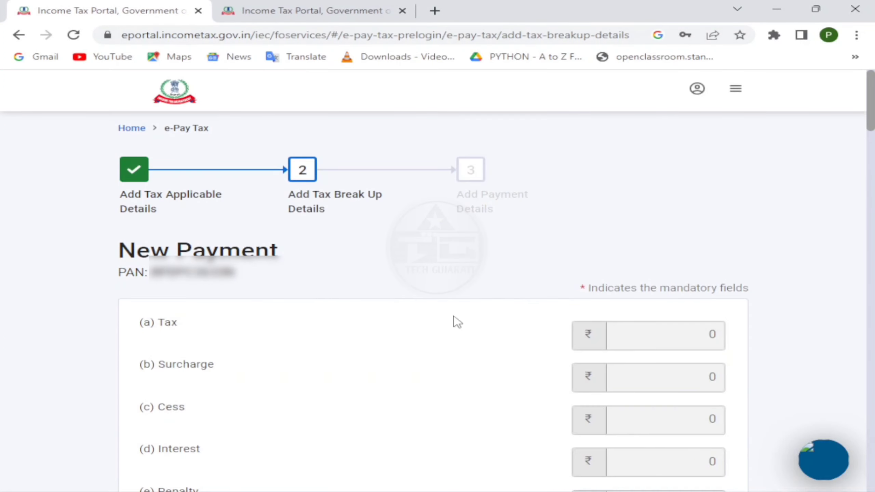
Review the tax break-up showing ₹1,000 under Others and a ₹1,000 total.
{"action": "scroll", "coordinate": [382, 244], "scroll_direction": "down", "scroll_amount": 4}
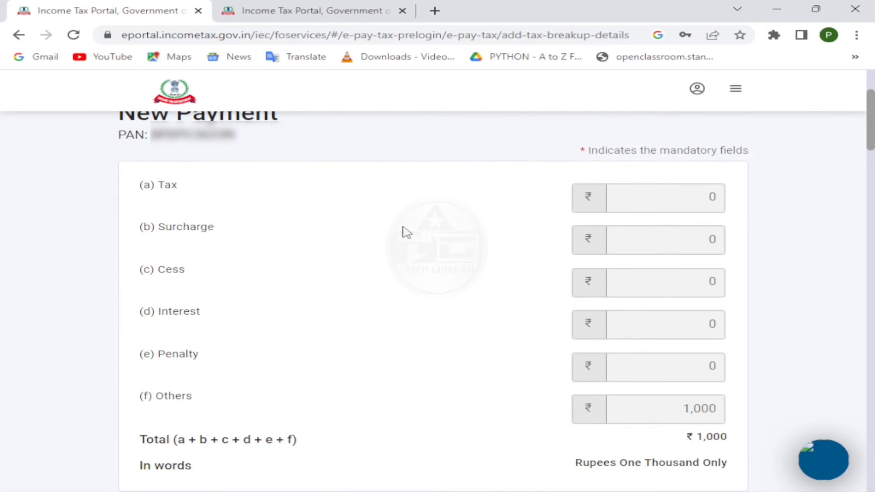
{"action": "scroll", "coordinate": [406, 233], "scroll_direction": "down", "scroll_amount": 2}
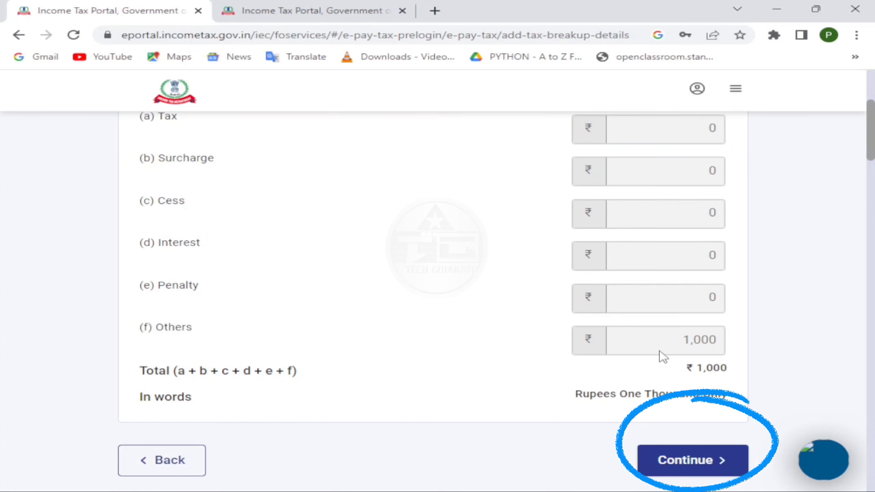
Look over the Payment Gateway option and its listed banks.
{"action": "scroll", "coordinate": [398, 322], "scroll_direction": "down", "scroll_amount": 2}
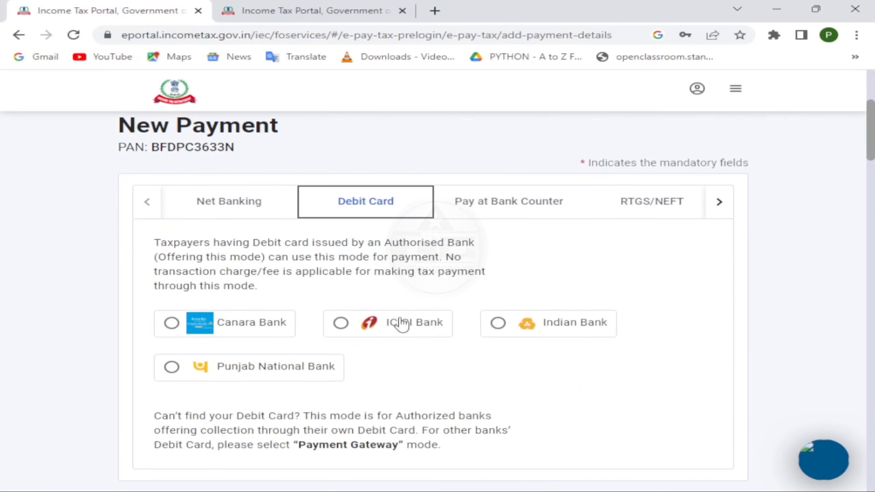
{"action": "scroll", "coordinate": [404, 316], "scroll_direction": "down", "scroll_amount": 2}
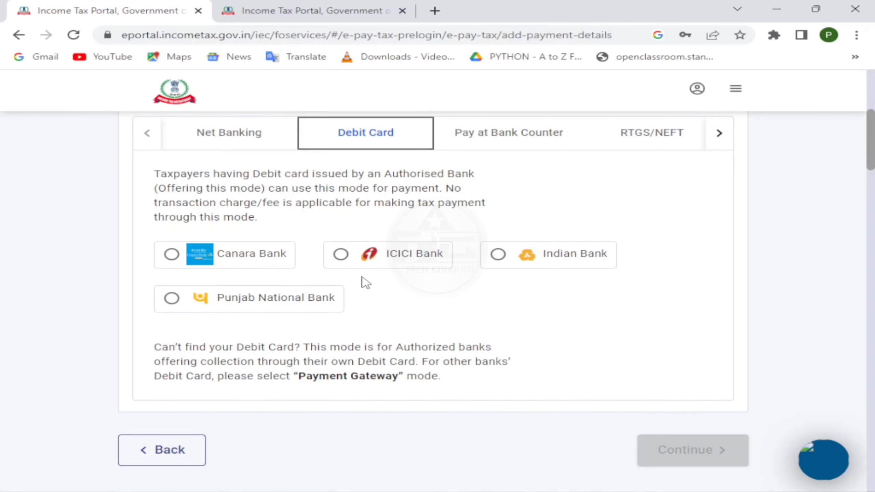
{"action": "scroll", "coordinate": [363, 280], "scroll_direction": "up", "scroll_amount": 2}
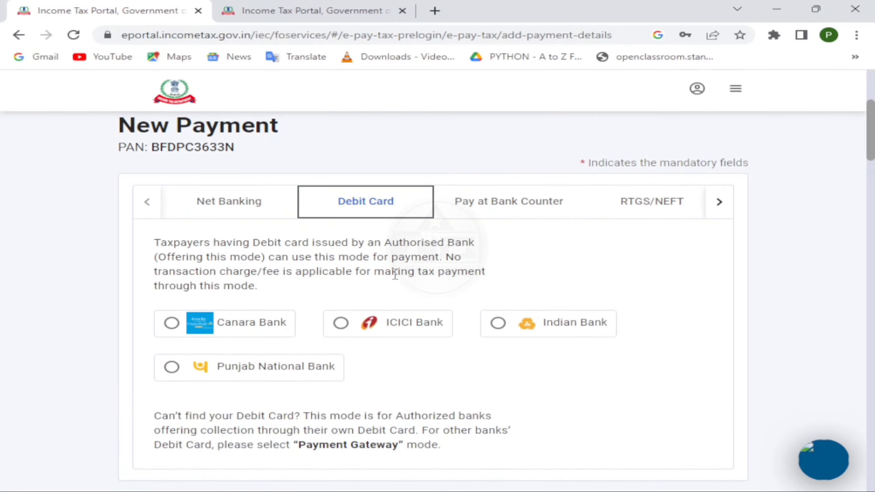
{"action": "scroll", "coordinate": [441, 289], "scroll_direction": "up", "scroll_amount": 6}
{"action": "left_click", "coordinate": [590, 427]}
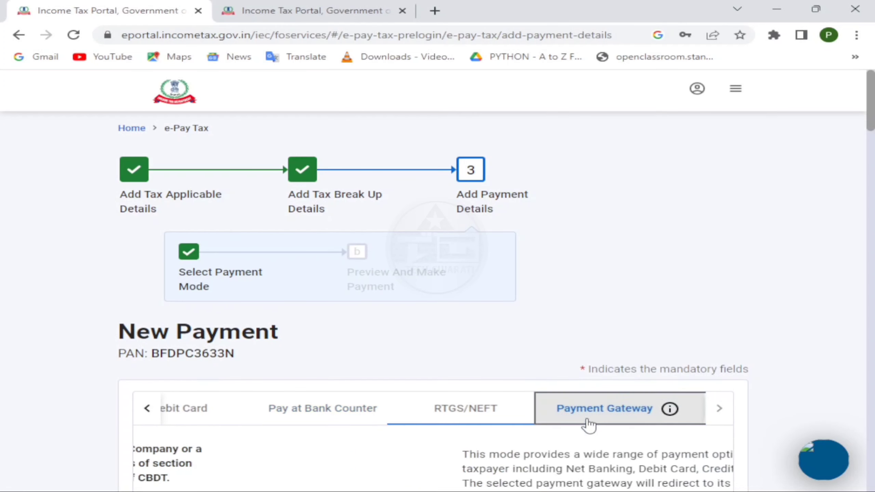
{"action": "scroll", "coordinate": [399, 364], "scroll_direction": "down", "scroll_amount": 4}
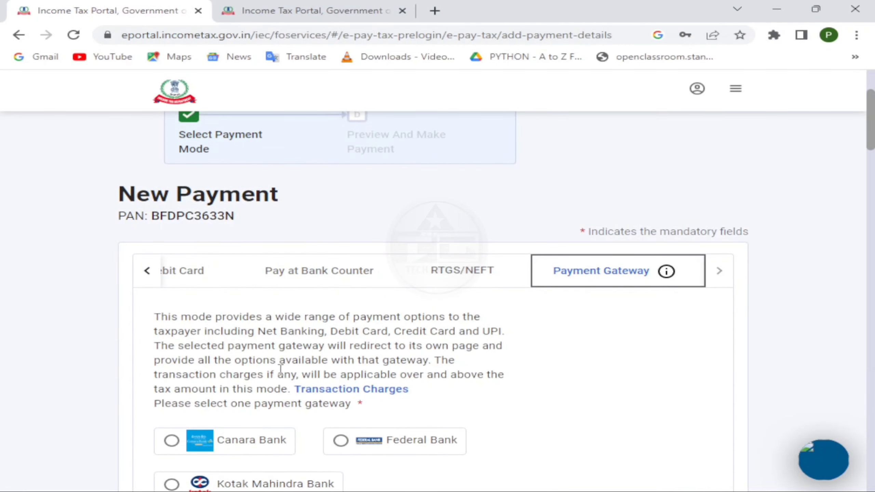
{"action": "scroll", "coordinate": [281, 369], "scroll_direction": "down", "scroll_amount": 2}
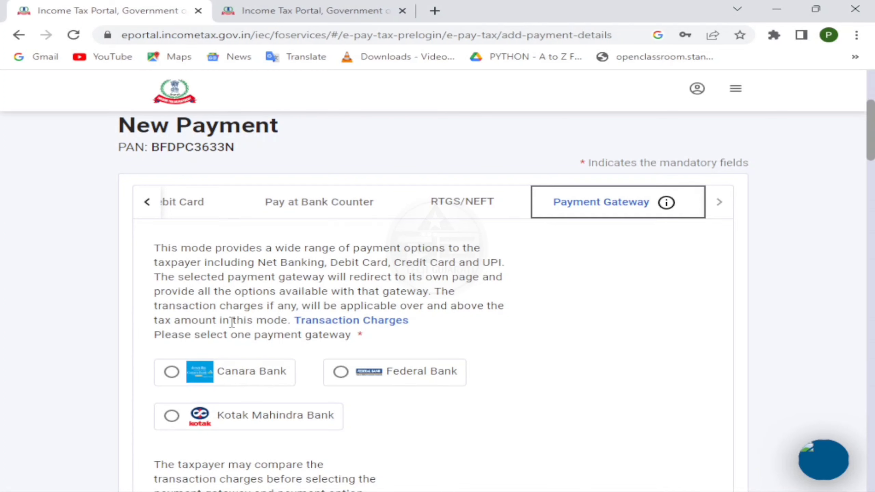
{"action": "scroll", "coordinate": [357, 314], "scroll_direction": "down", "scroll_amount": 6}
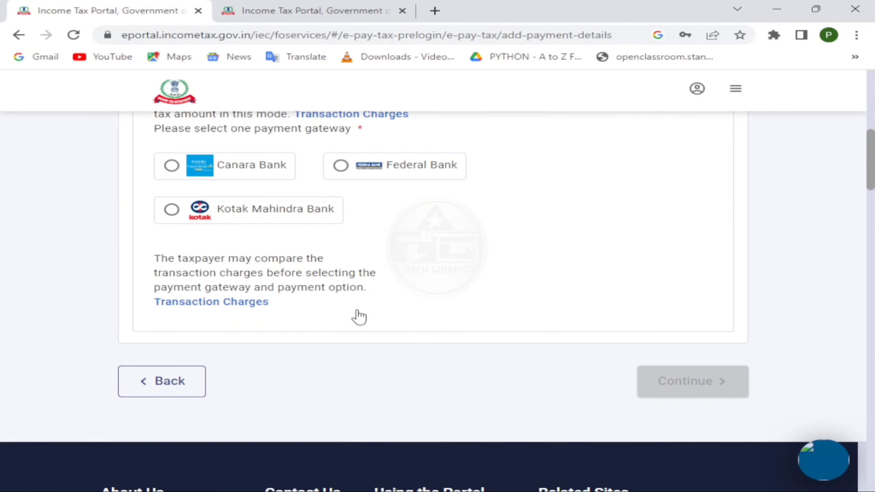
{"action": "scroll", "coordinate": [434, 332], "scroll_direction": "up", "scroll_amount": 4}
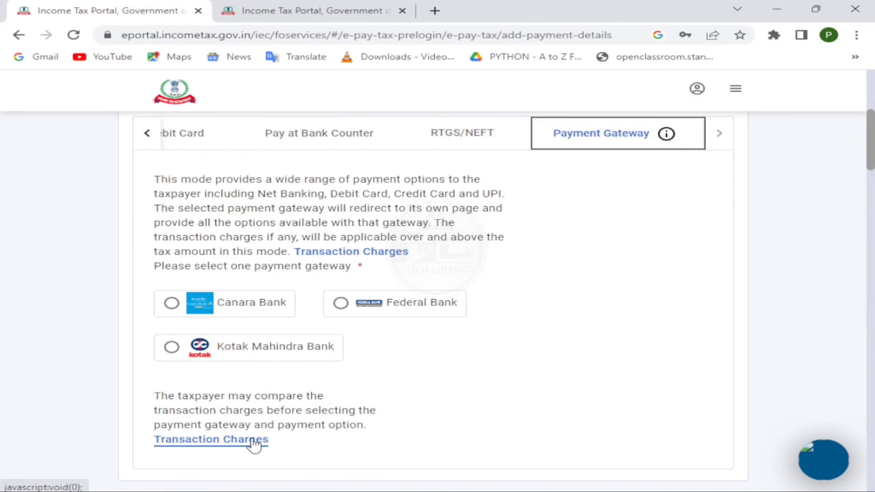
{"action": "scroll", "coordinate": [406, 387], "scroll_direction": "up", "scroll_amount": 4}
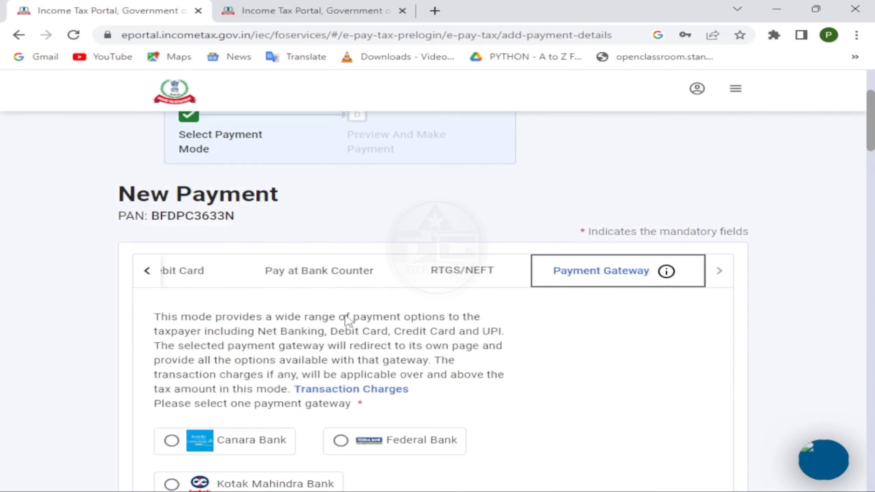
Pay by debit card through ICICI Bank and continue to the payment preview.
{"action": "left_click", "coordinate": [184, 270]}
{"action": "scroll", "coordinate": [290, 309], "scroll_direction": "down", "scroll_amount": 2}
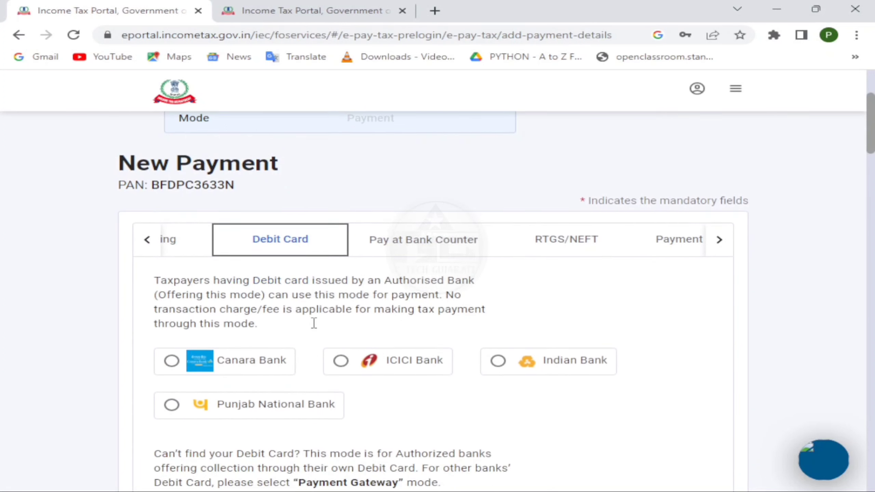
{"action": "left_click", "coordinate": [402, 329]}
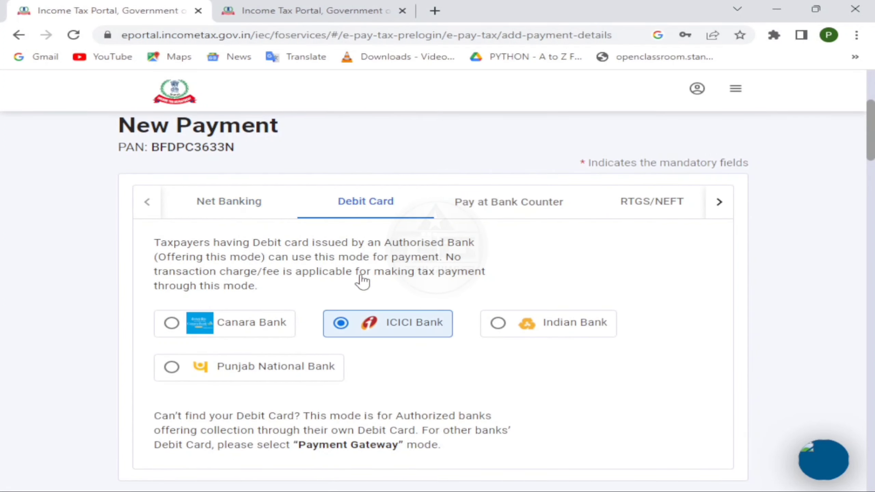
{"action": "scroll", "coordinate": [363, 345], "scroll_direction": "down", "scroll_amount": 4}
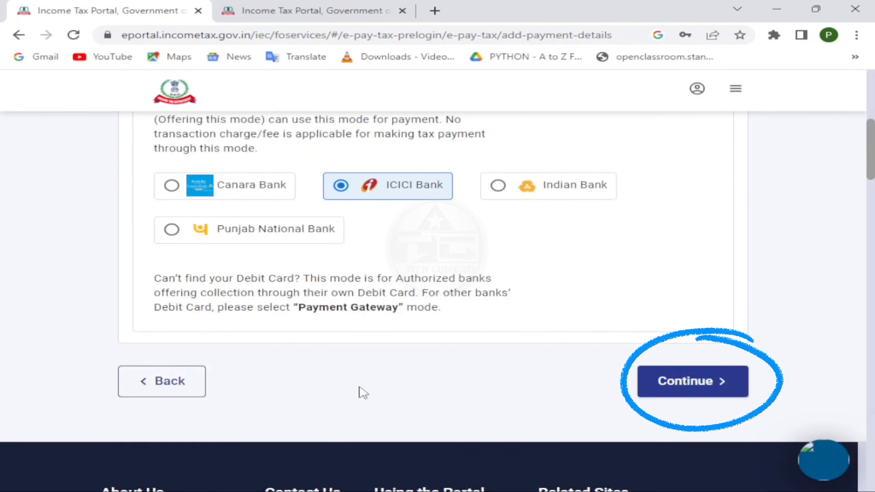
{"action": "left_click", "coordinate": [682, 391]}
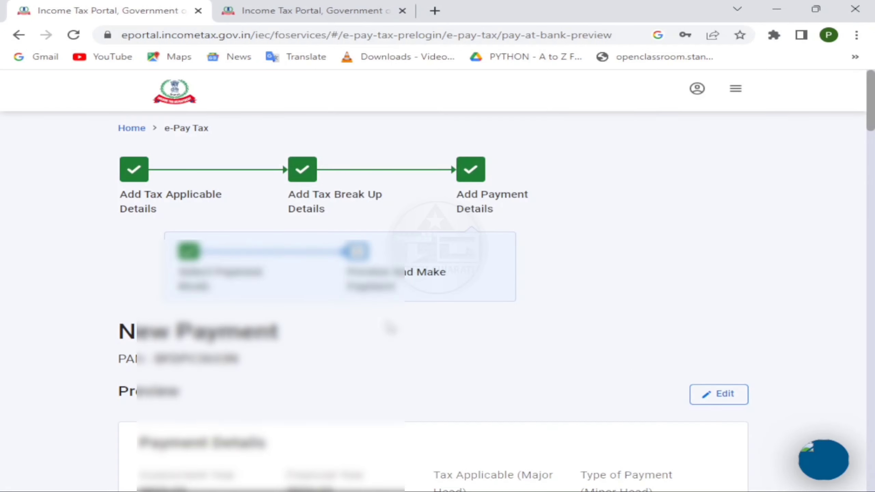
Review the payment preview and choose to pay the ₹1,000 challan now.
{"action": "scroll", "coordinate": [391, 328], "scroll_direction": "down", "scroll_amount": 4}
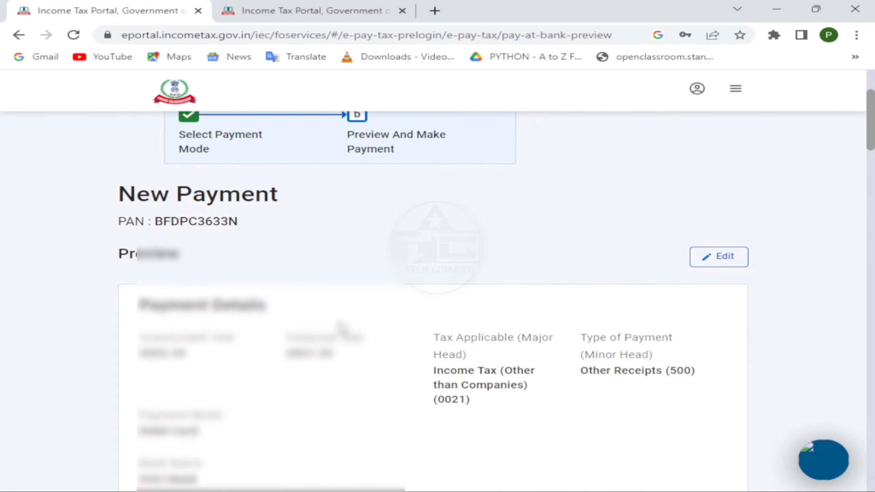
{"action": "scroll", "coordinate": [343, 326], "scroll_direction": "down", "scroll_amount": 4}
{"action": "scroll", "coordinate": [345, 325], "scroll_direction": "down", "scroll_amount": 4}
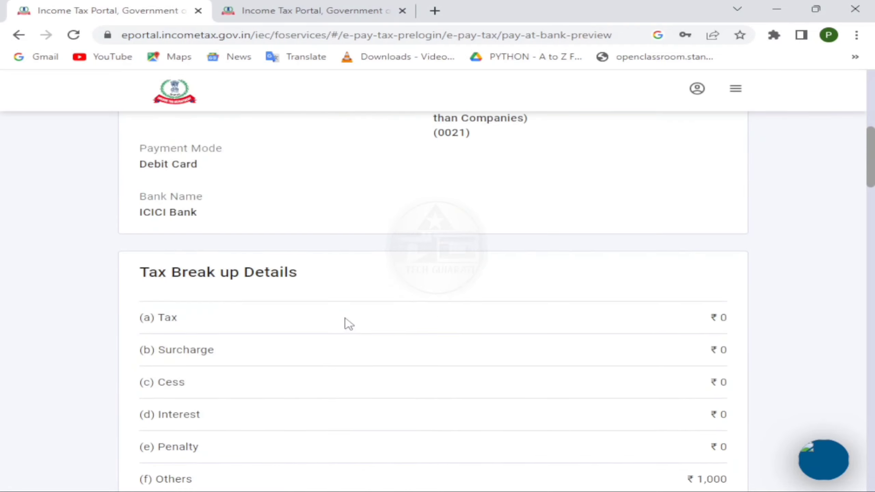
{"action": "scroll", "coordinate": [387, 306], "scroll_direction": "down", "scroll_amount": 4}
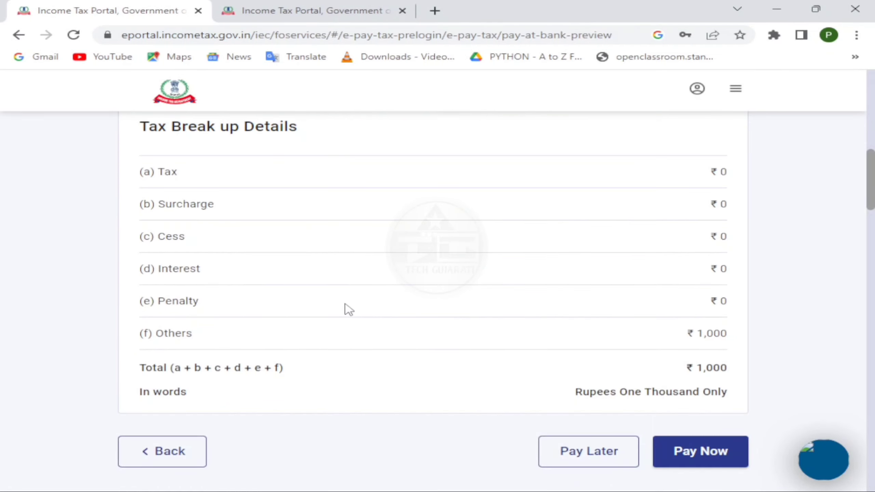
{"action": "scroll", "coordinate": [512, 339], "scroll_direction": "down", "scroll_amount": 2}
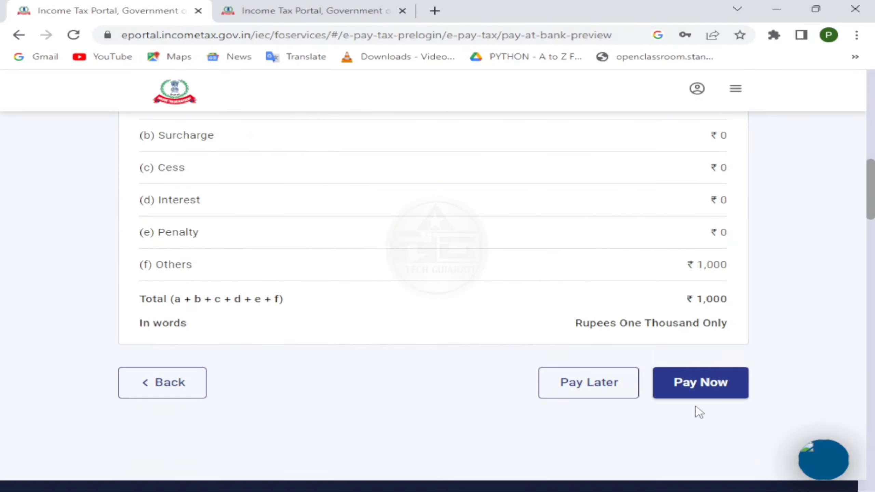
{"action": "left_click", "coordinate": [691, 388]}
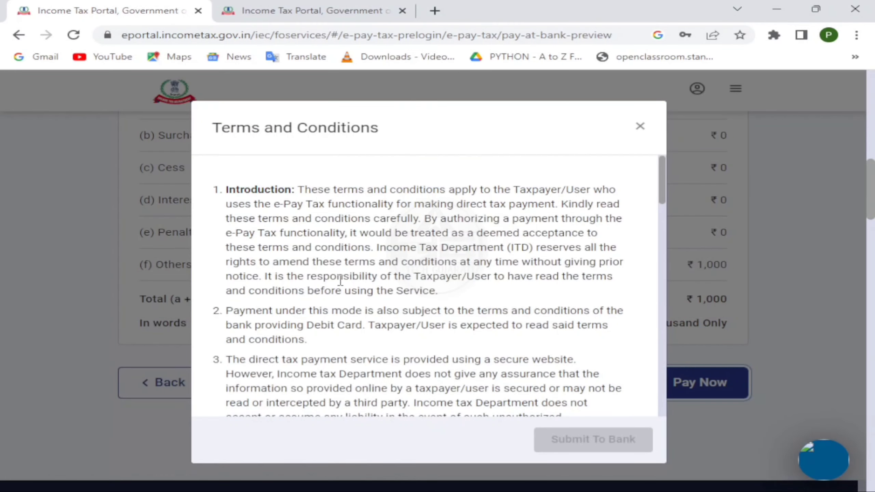
Accept the terms and conditions and submit the payment to the bank.
{"action": "scroll", "coordinate": [339, 280], "scroll_direction": "down", "scroll_amount": 15}
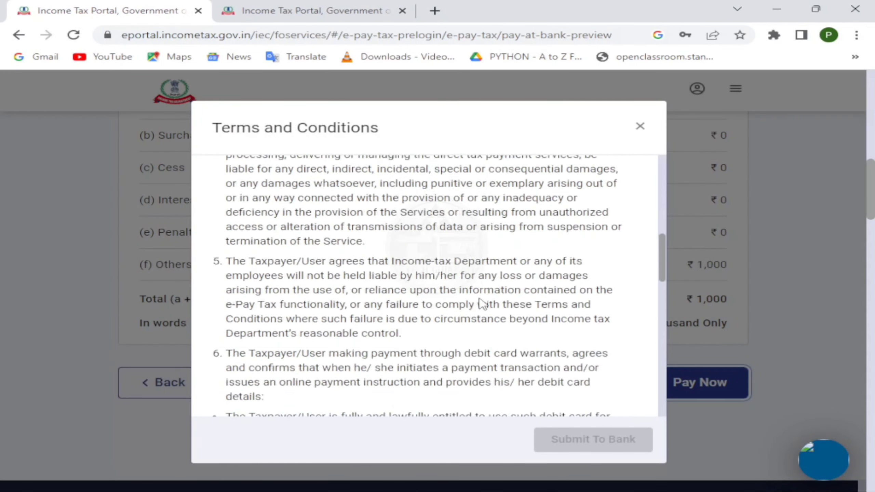
{"action": "scroll", "coordinate": [490, 308], "scroll_direction": "down", "scroll_amount": 8}
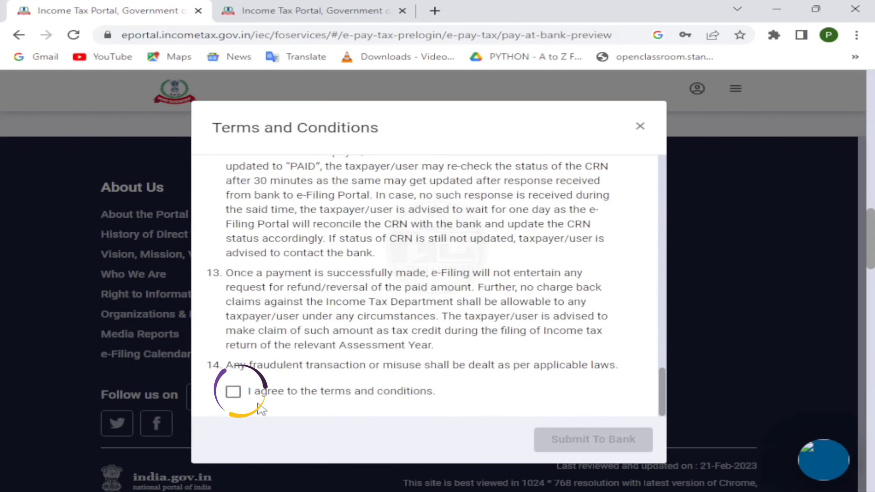
{"action": "left_click", "coordinate": [233, 392]}
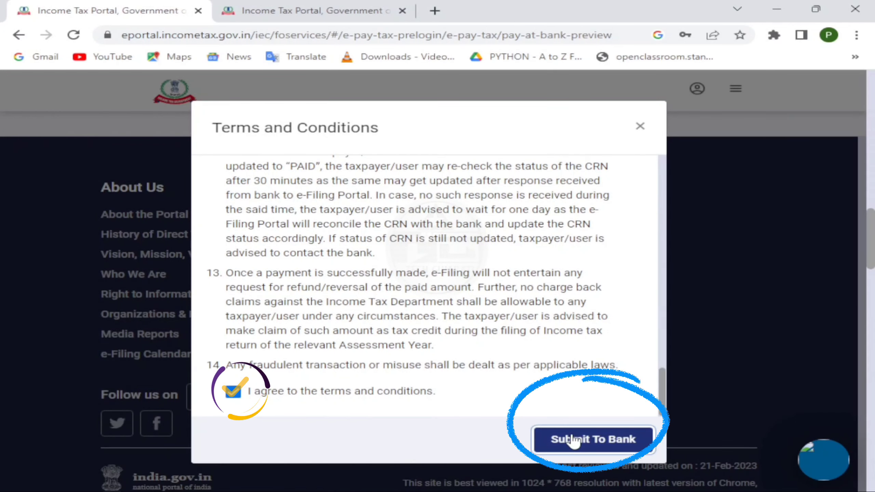
{"action": "left_click", "coordinate": [572, 440]}
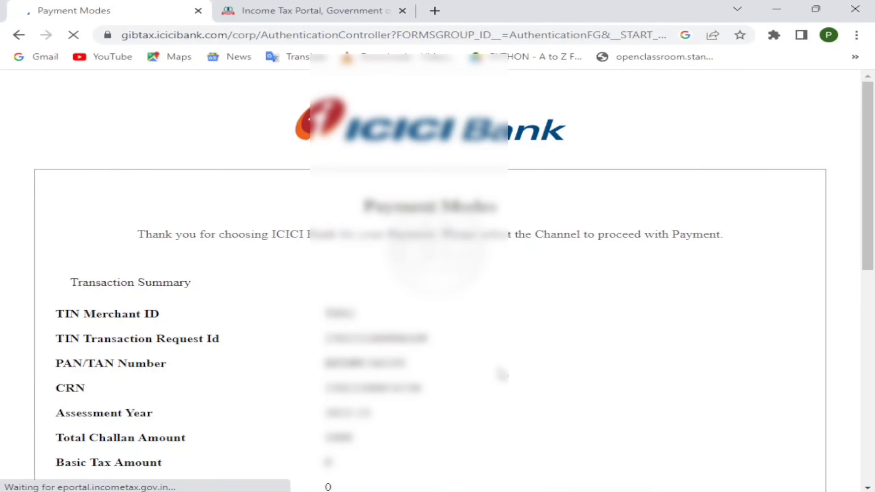
Proceed with the ICICI debit card channel to the challan transaction details page.
{"action": "scroll", "coordinate": [460, 324], "scroll_direction": "down", "scroll_amount": 10}
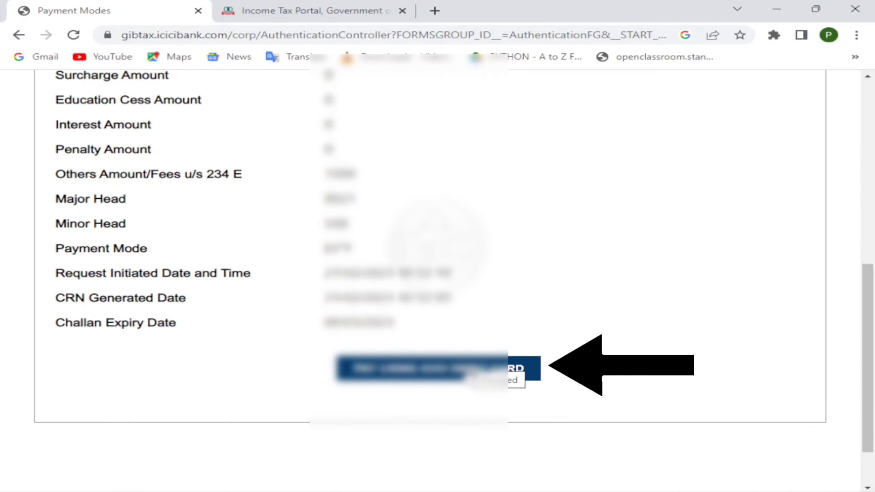
{"action": "left_click", "coordinate": [473, 375]}
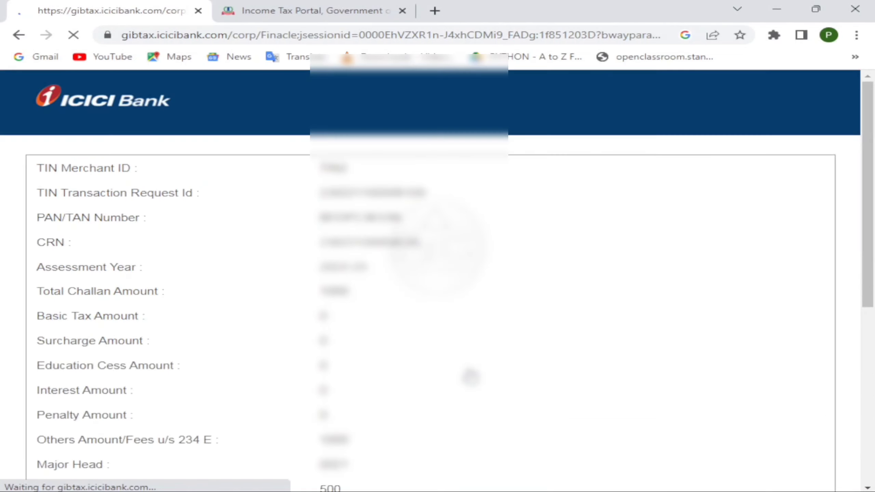
{"action": "scroll", "coordinate": [381, 292], "scroll_direction": "down", "scroll_amount": 3}
{"action": "scroll", "coordinate": [383, 292], "scroll_direction": "up", "scroll_amount": 3}
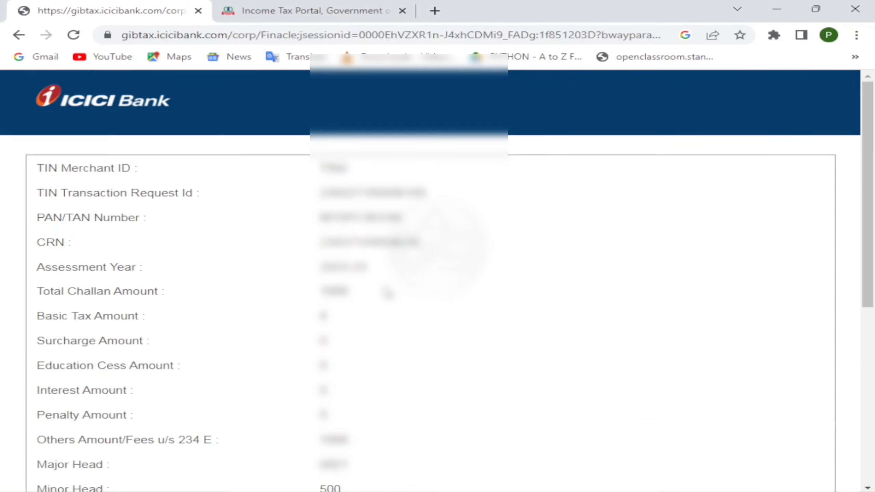